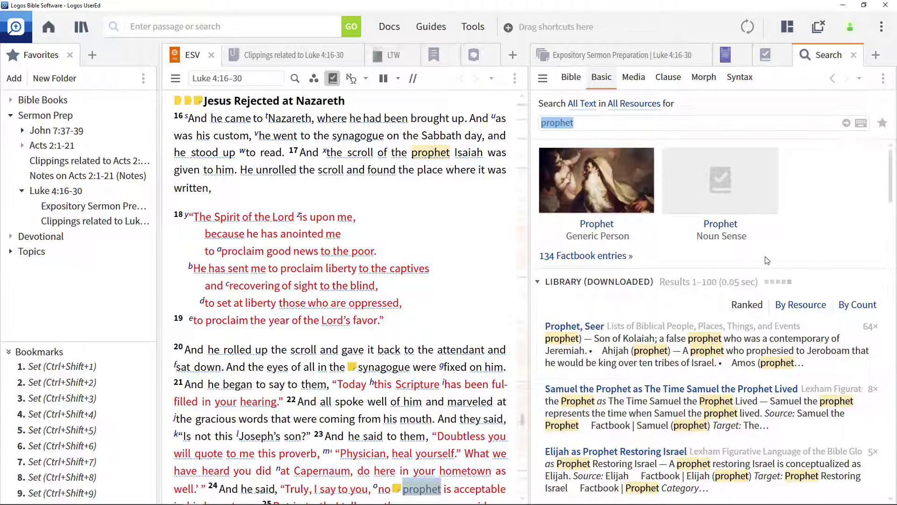
Step: Search the English Standard Version for the person Joseph (husband of Mary), starting from "Joseph's" in Luke 4:22
scroll(705, 368, down, 3)
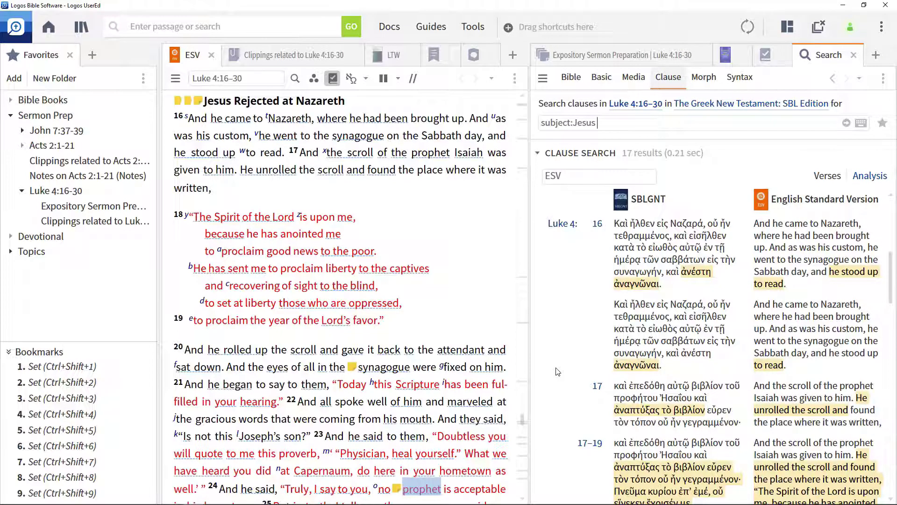
right_click(267, 440)
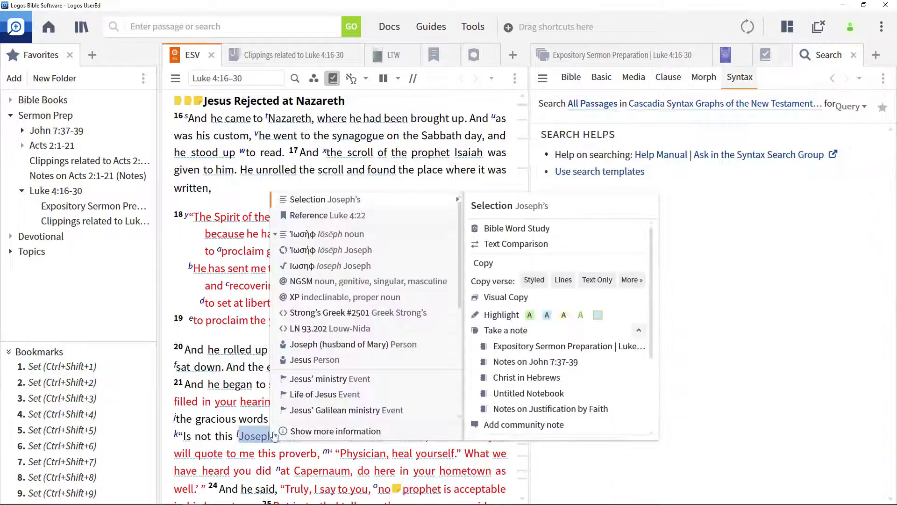
mouse_move(311, 346)
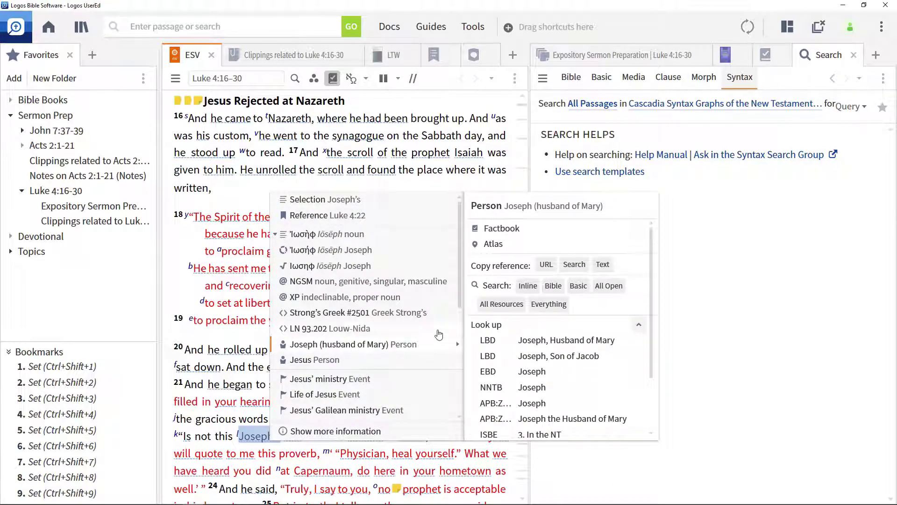
click(553, 285)
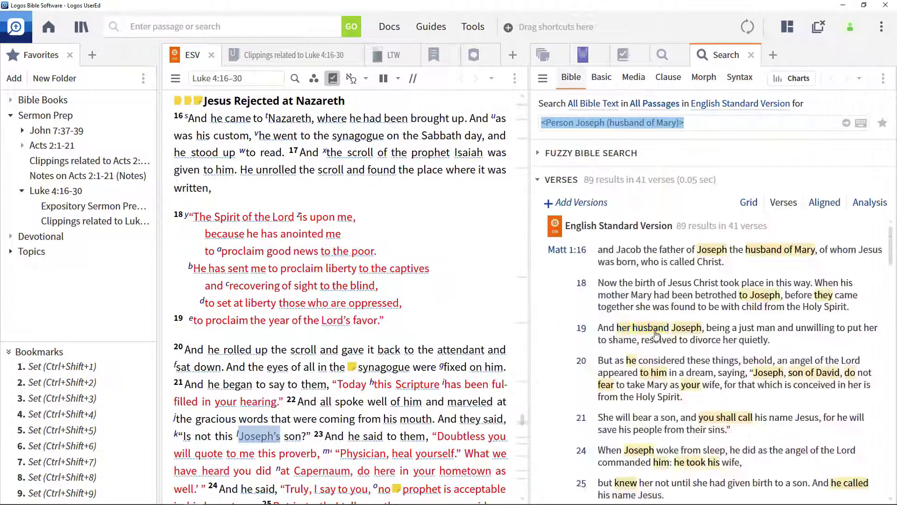
Step: Run a Morph search for Greek verbs (@V) in Luke 4:16-30 in the English Standard Version
click(703, 77)
text(@V)
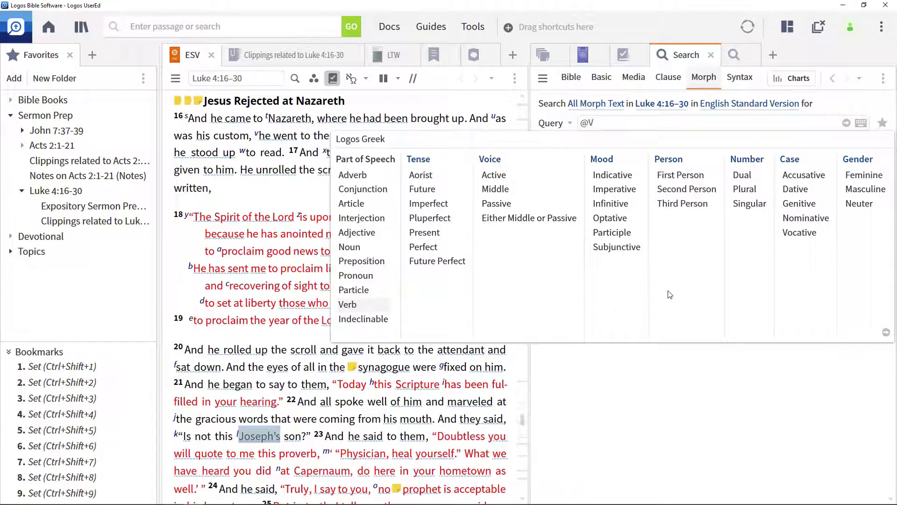
click(886, 333)
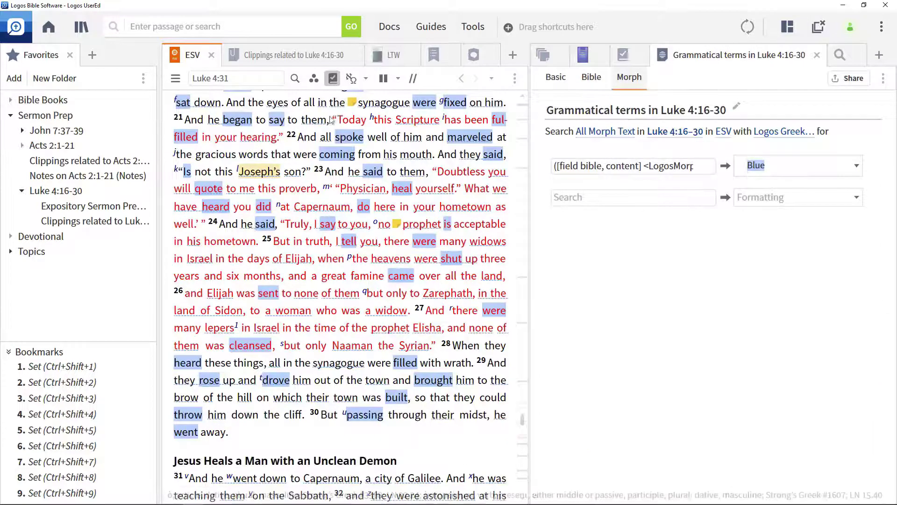
Step: Turn off the visual filter "Grammatical terms in Luke 4:16-30" in the ESV text
click(314, 78)
scroll(404, 256, down, 1)
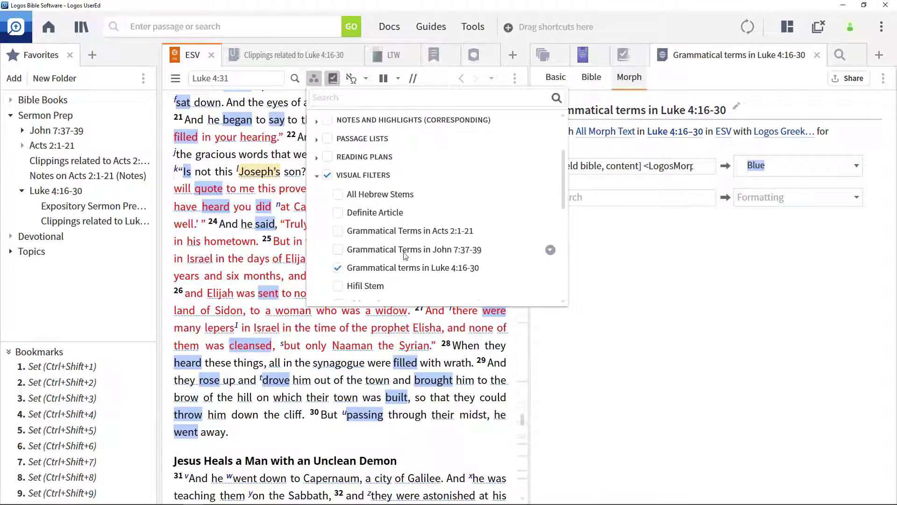
click(337, 268)
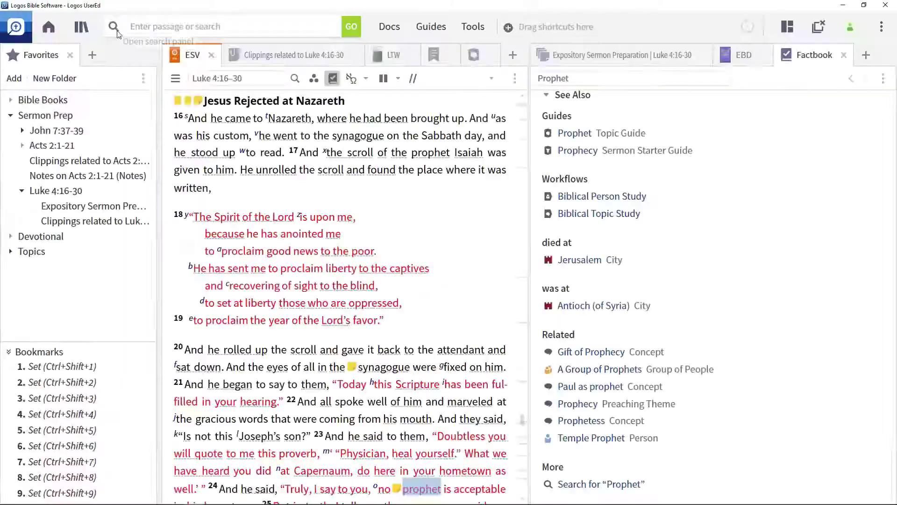
Step: Open a Search panel beside the Factbook and run a Bible search for "prophet" in all passages of the English Standard Version
drag(117, 33, 884, 57)
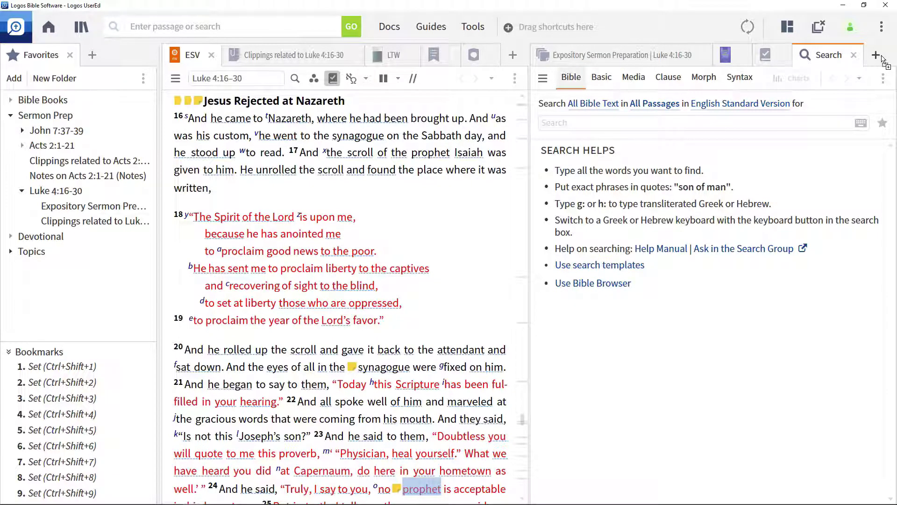
text(prophet)
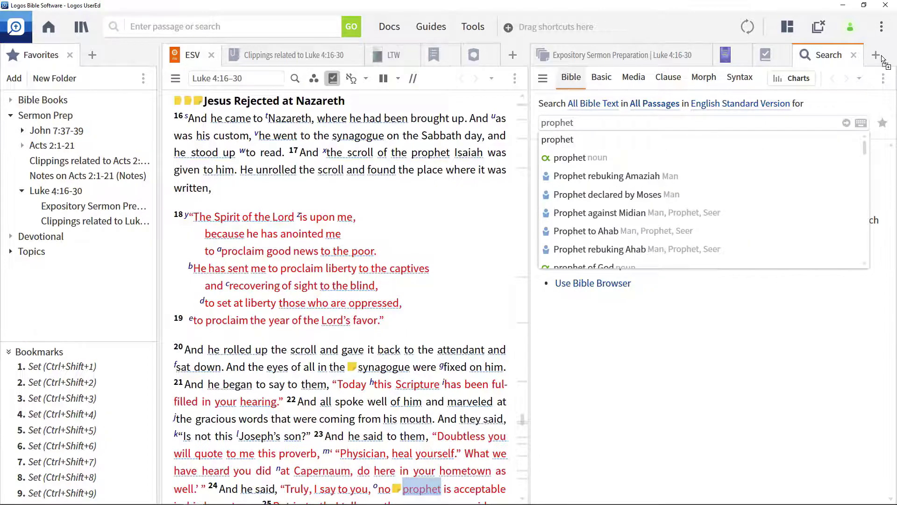
key(Return)
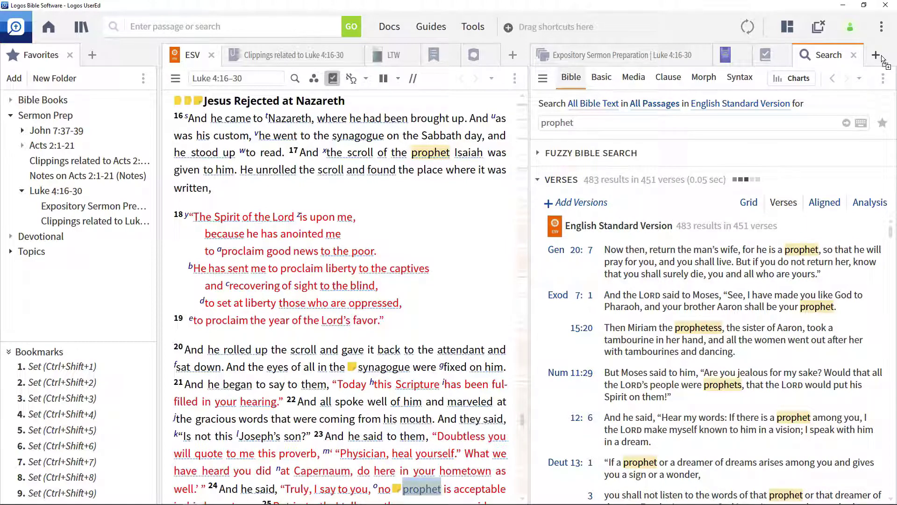
Step: Disable Match all word forms for the "prophet" Bible search
mouse_move(720, 335)
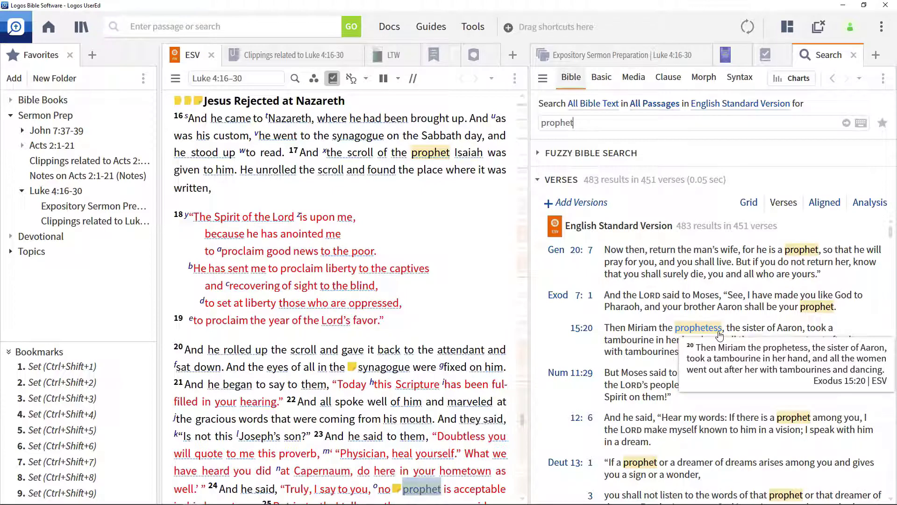
click(883, 79)
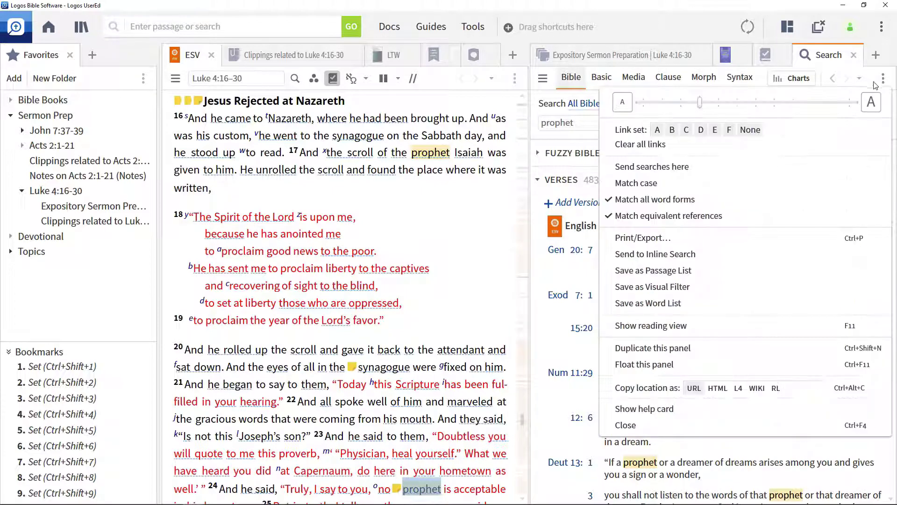
click(654, 199)
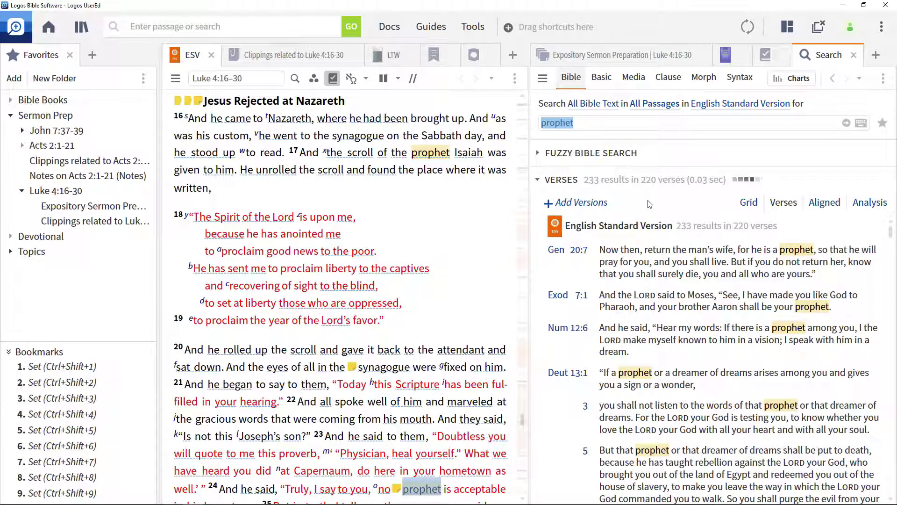
Step: Run a Basic search and a Media search for "prophet" across all resources
click(603, 79)
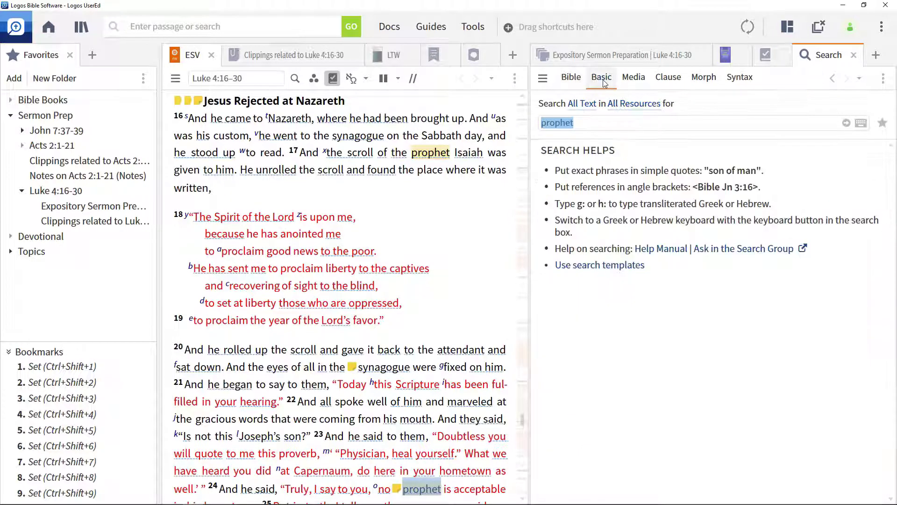
click(846, 123)
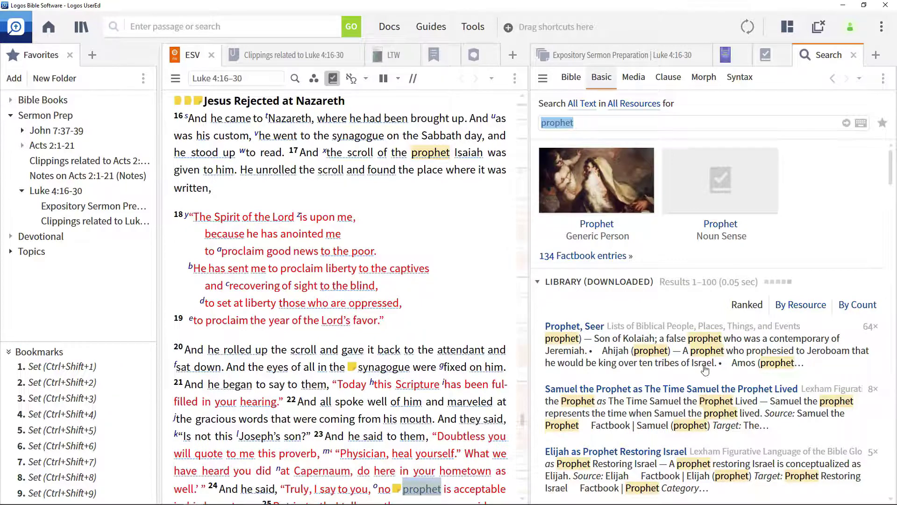
scroll(705, 370, down, 4)
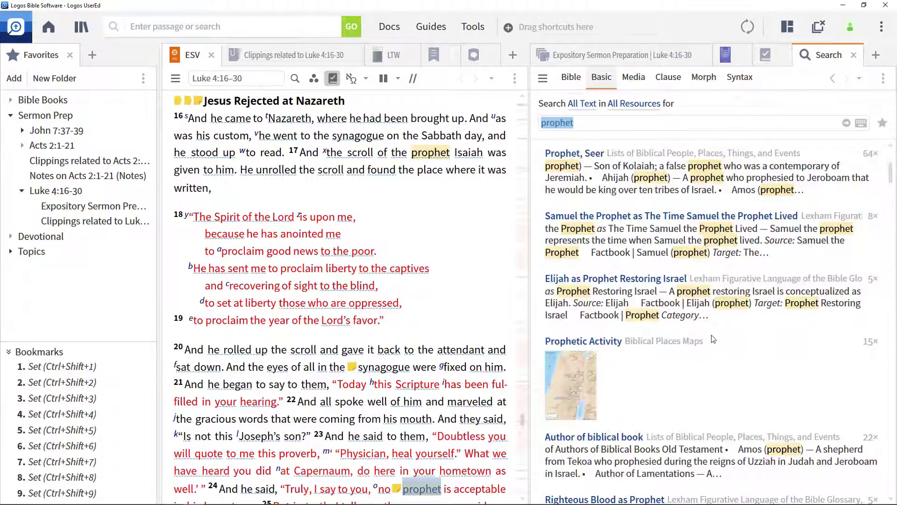
click(643, 79)
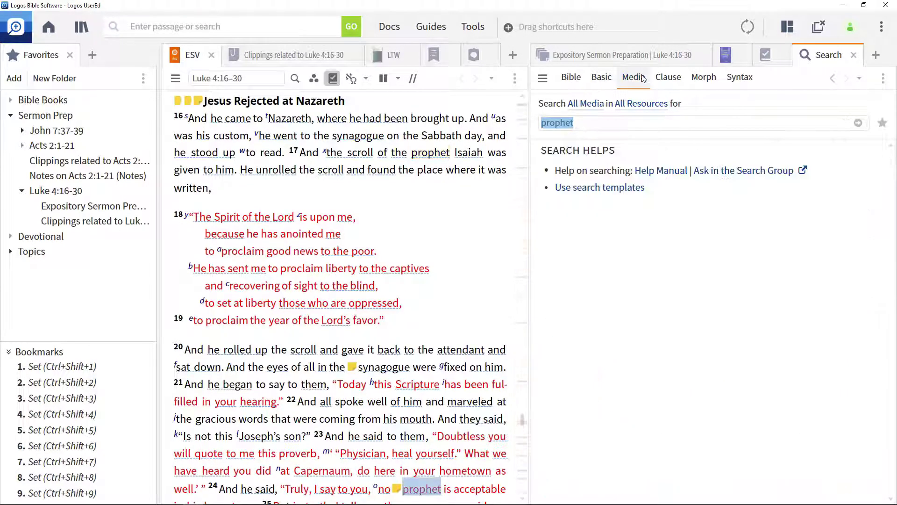
click(858, 123)
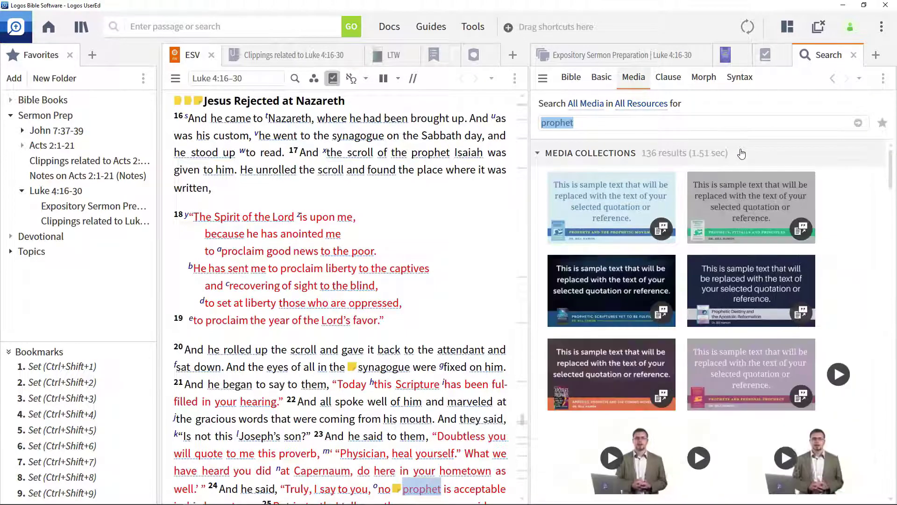
Step: Run a Clause search for subject:Jesus in Luke 4:16-30 of the SBL Greek New Testament and review the matching verses
click(668, 78)
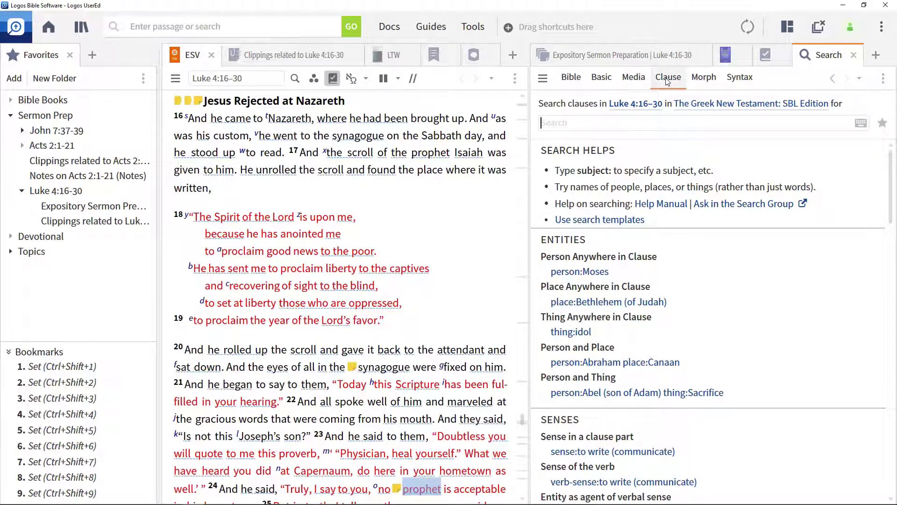
text(subject:Jesus)
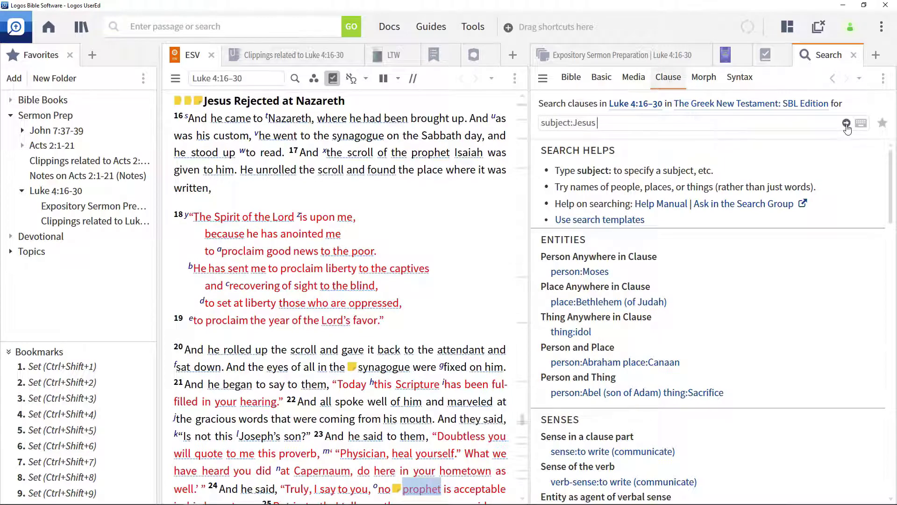
click(847, 123)
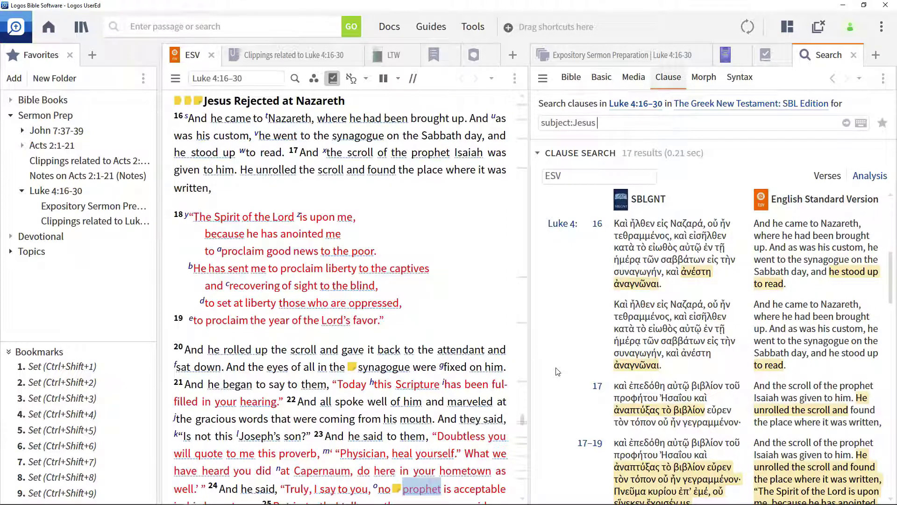
scroll(556, 372, down, 3)
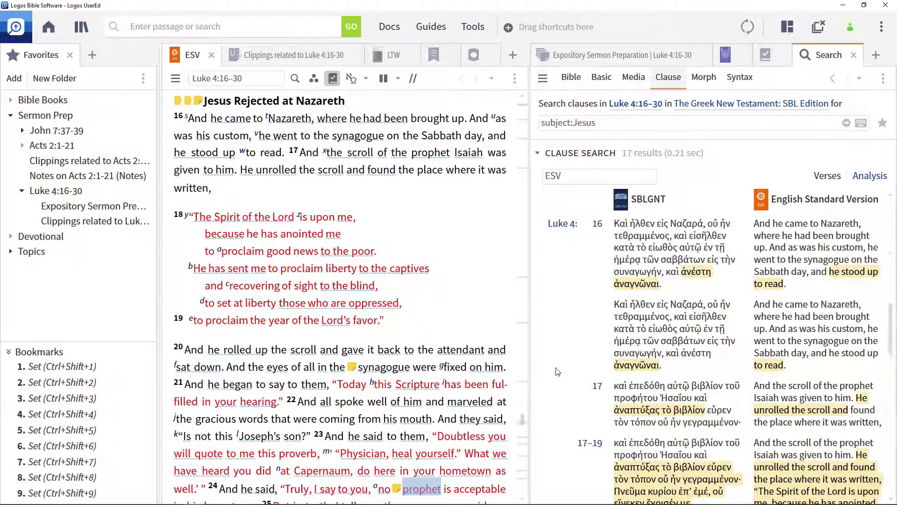
scroll(556, 372, down, 8)
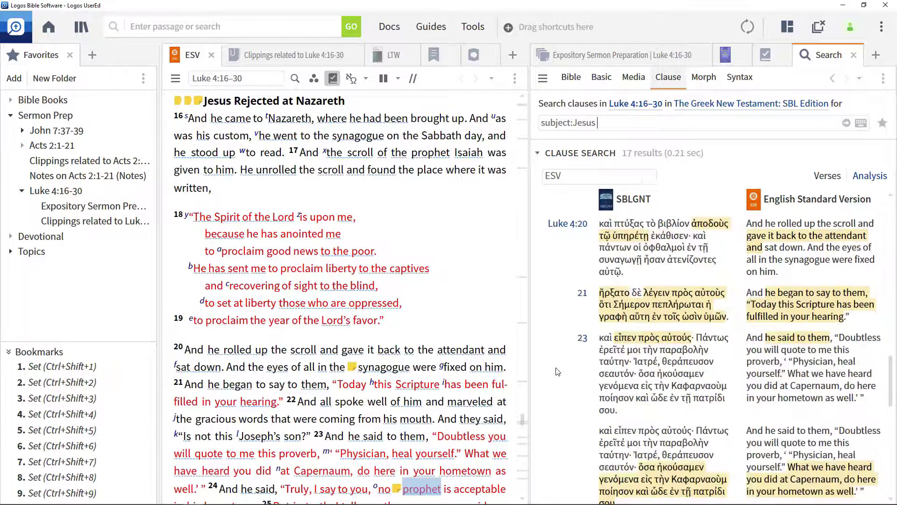
scroll(556, 372, down, 2)
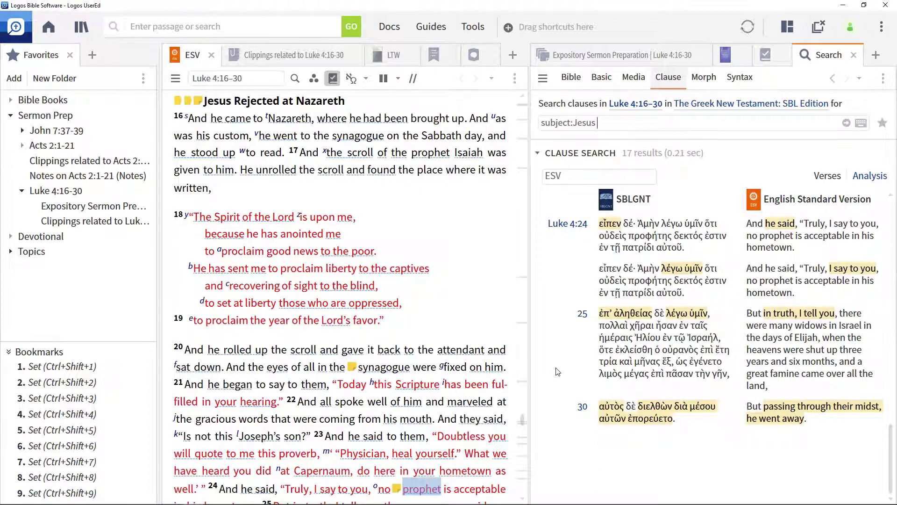
Step: View the Morph and Syntax search types
click(704, 78)
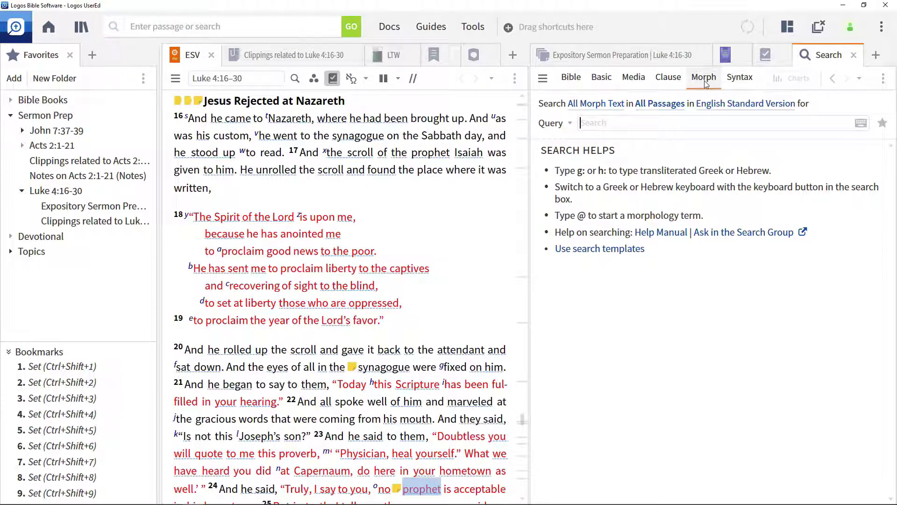
click(735, 83)
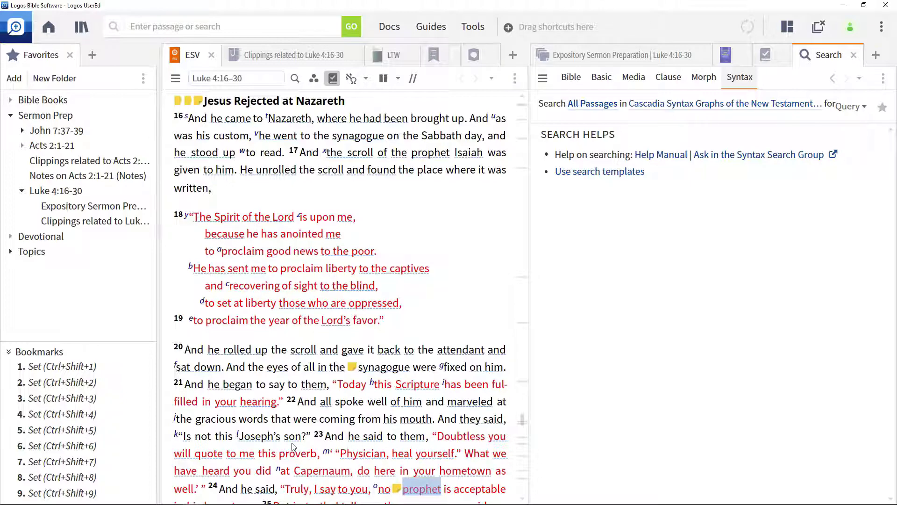
Step: Search the ESV Bible for the person Joseph (husband of Mary) from Luke 4:22 and review the resulting verses
right_click(268, 439)
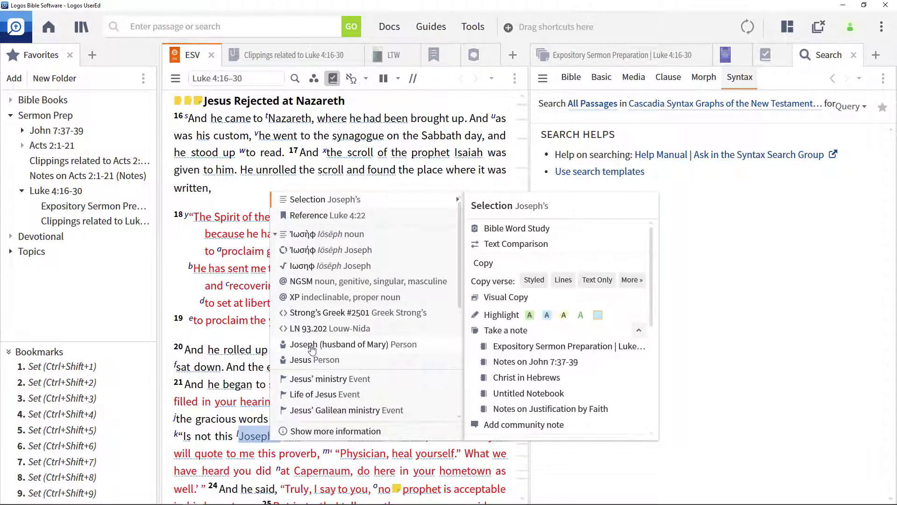
mouse_move(312, 349)
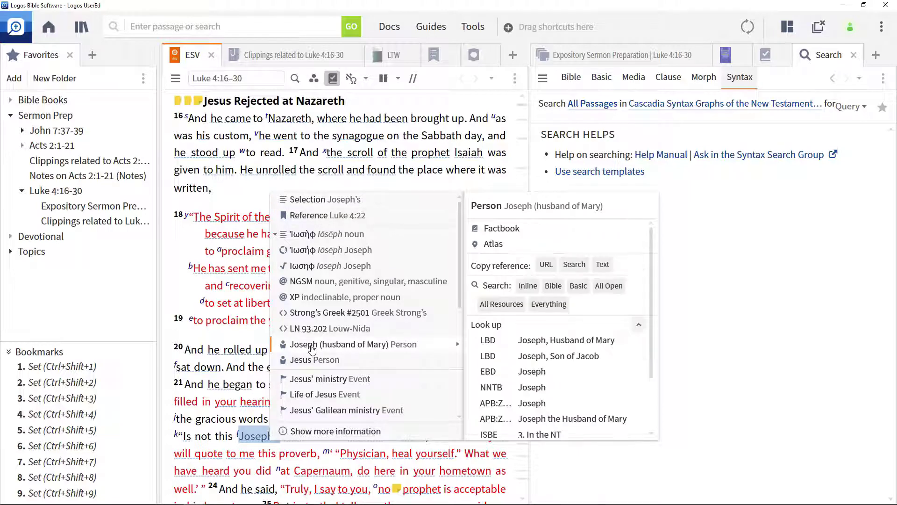
click(554, 287)
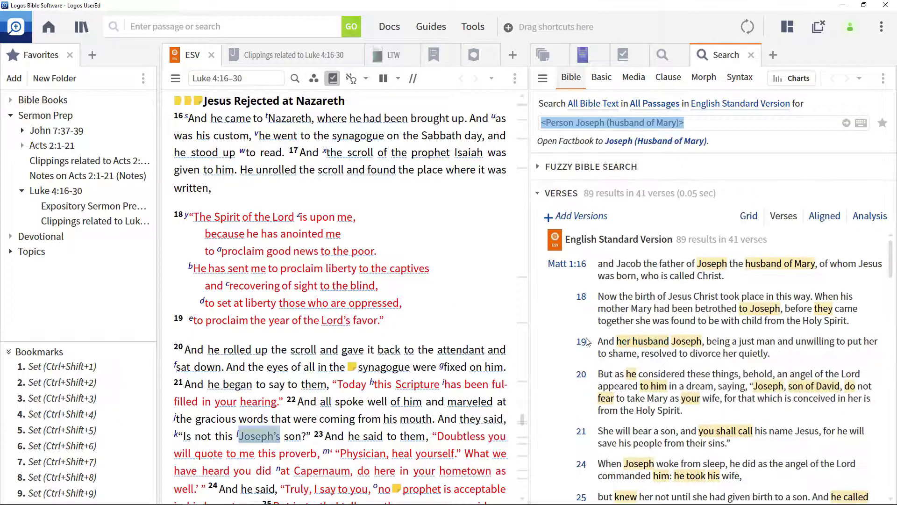
scroll(560, 348, down, 10)
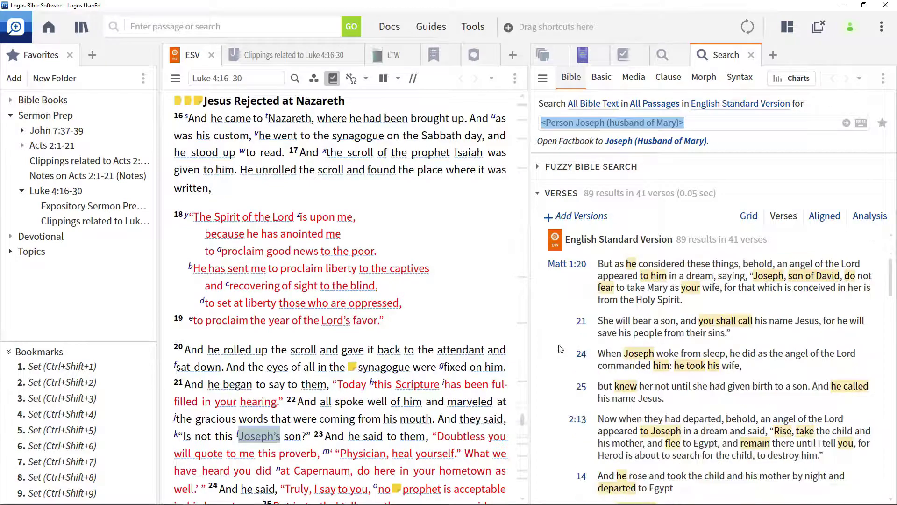
scroll(561, 349, down, 8)
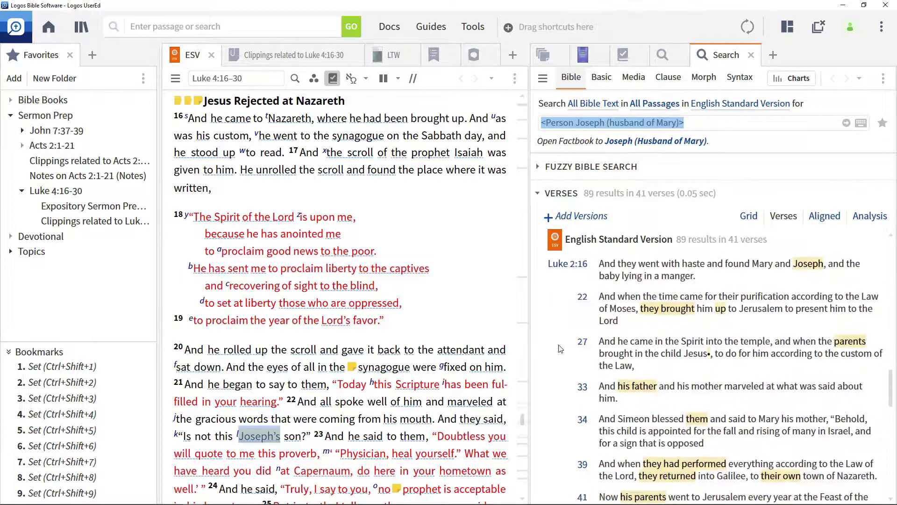
scroll(561, 348, down, 6)
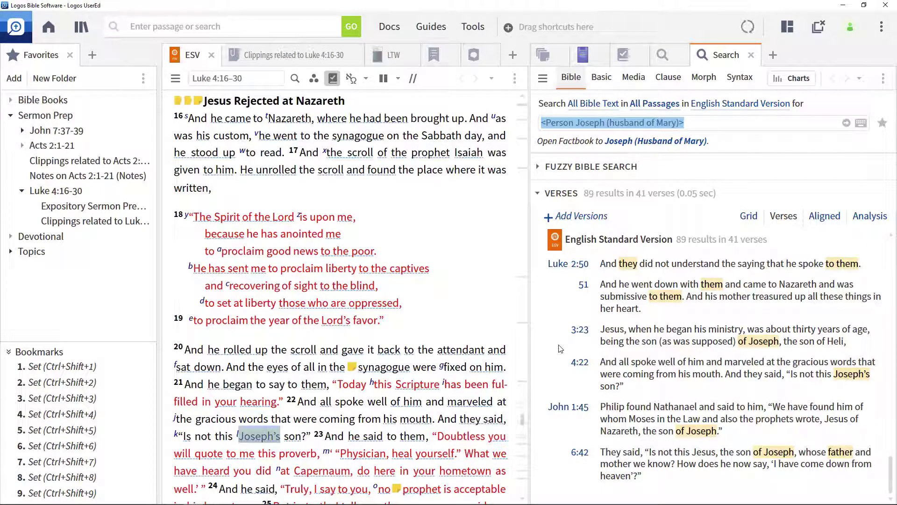
Step: Set up a Morph search of the English Standard Version limited to Luke 4:16-30
click(664, 56)
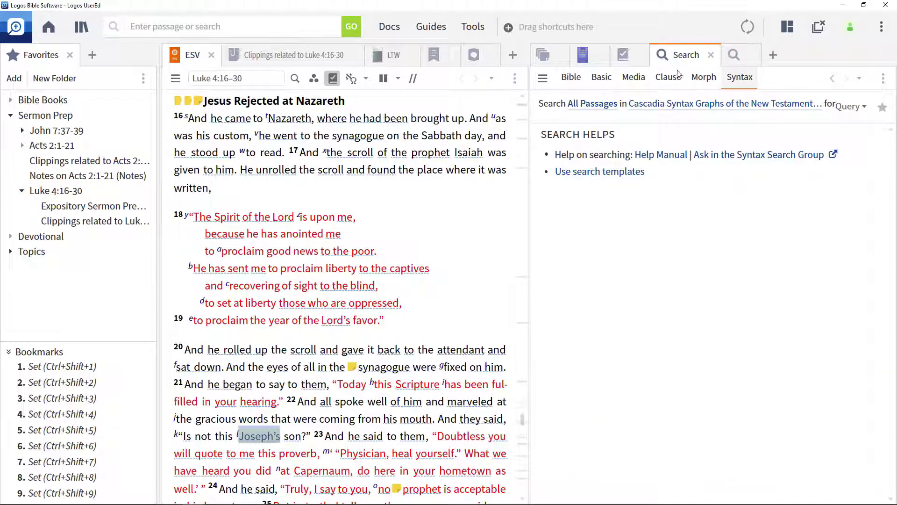
click(703, 78)
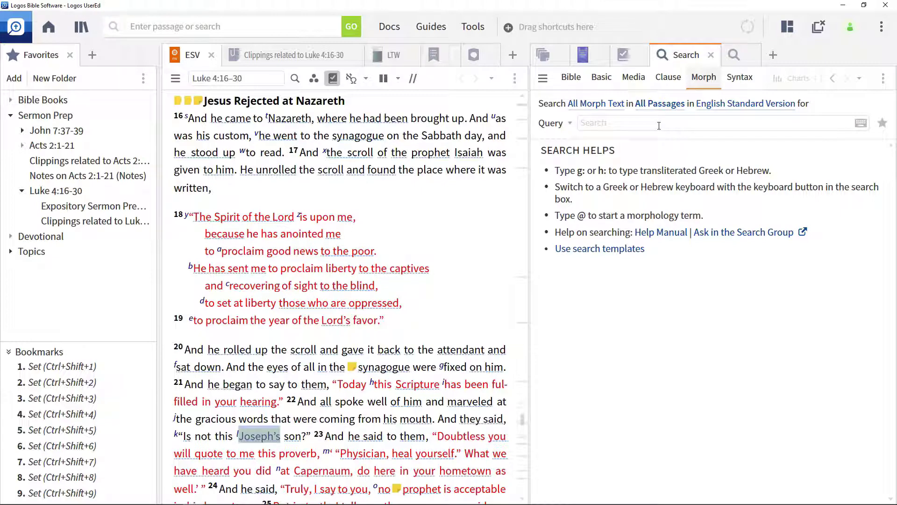
click(658, 105)
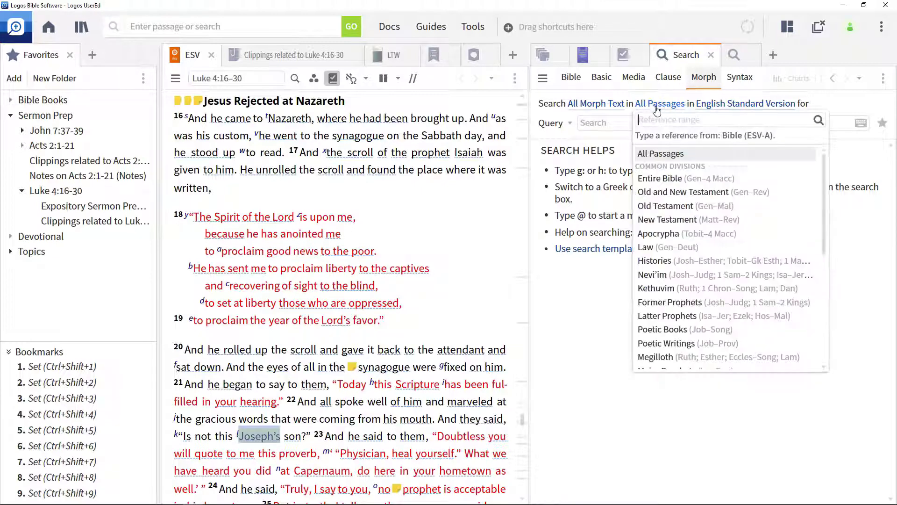
text(lk 4:16-30)
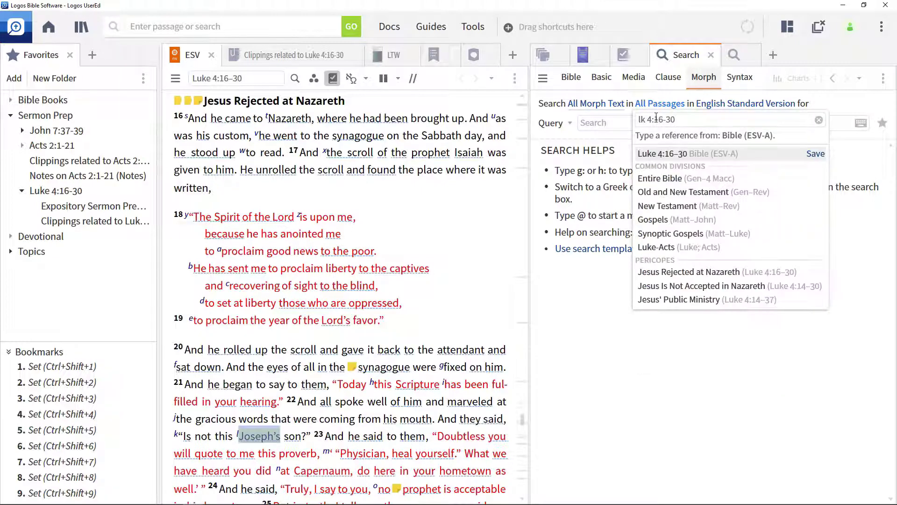
key(Return)
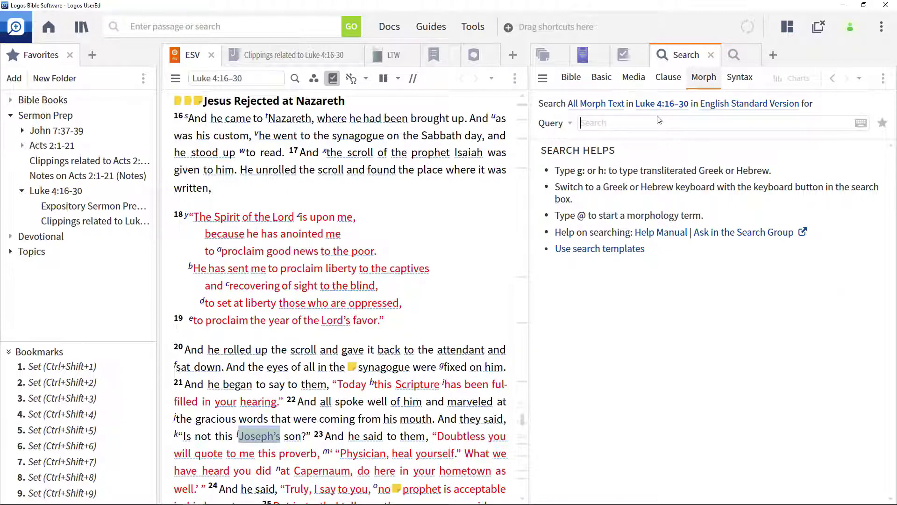
Step: Search the passage for every Logos Greek verb with @V and review the highlighted verbs through verse 30 in the ESV
text(@)
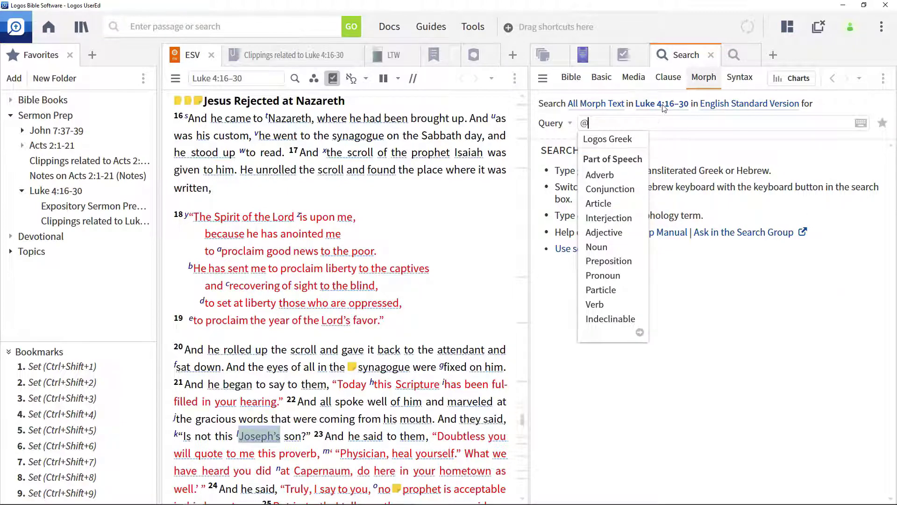
click(607, 305)
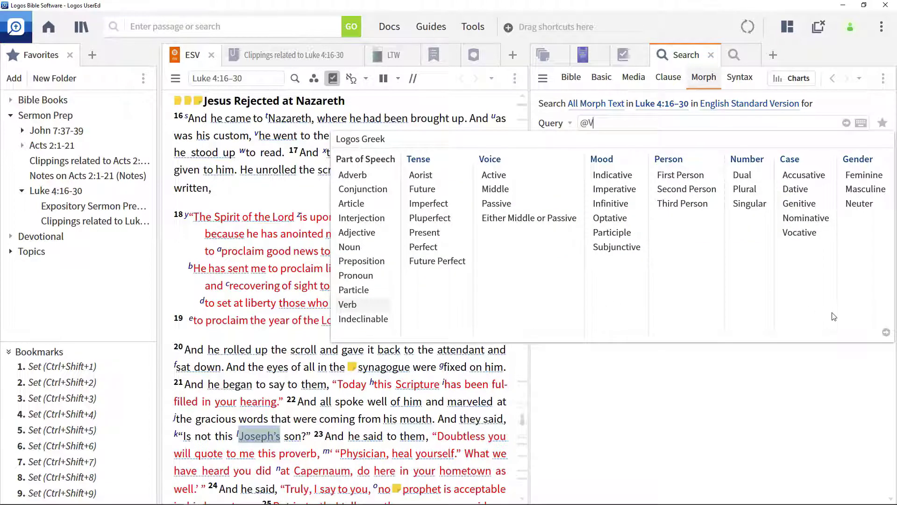
click(886, 334)
key(Return)
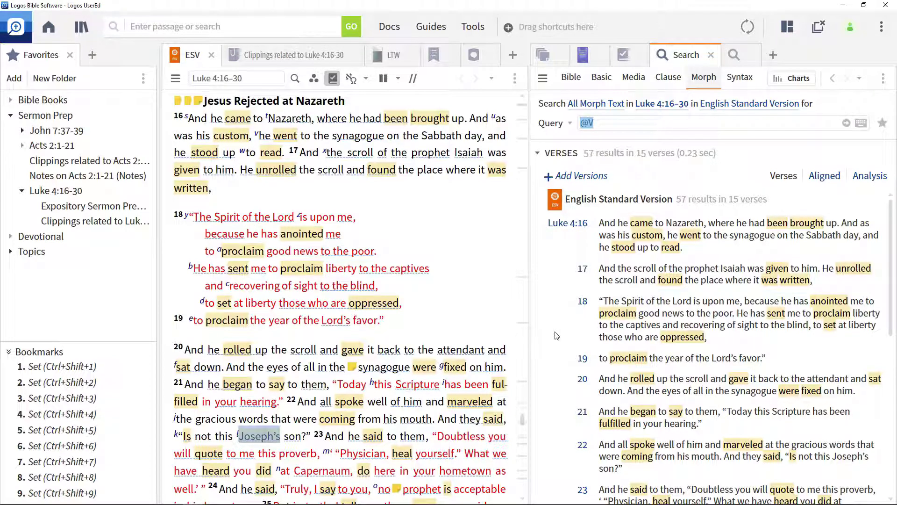
mouse_move(639, 247)
click(629, 233)
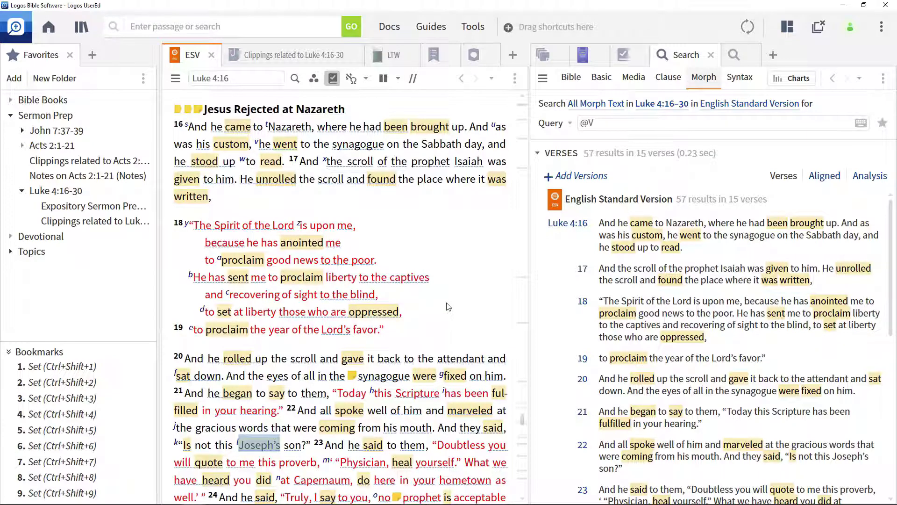
scroll(446, 302, down, 5)
scroll(446, 308, down, 1)
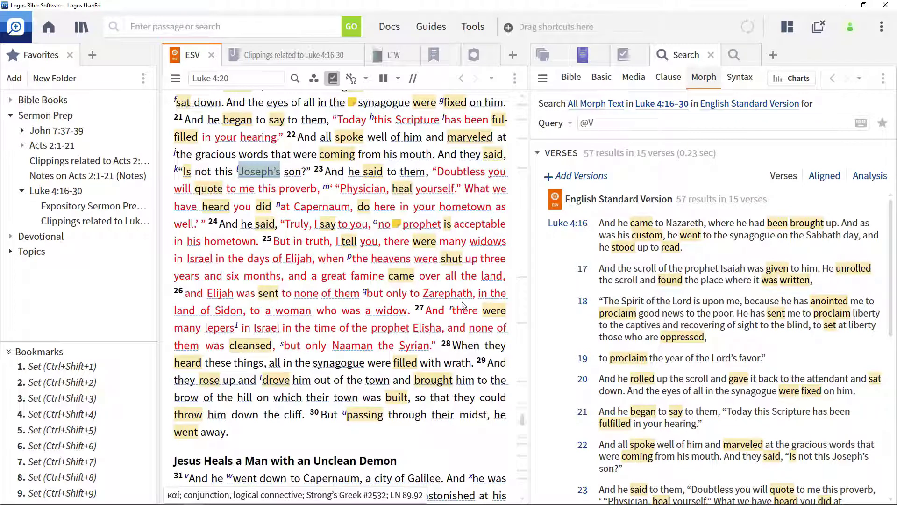
Step: Save the verb search as a visual filter named "Grammatical terms in Luke 4:16-30"
click(884, 80)
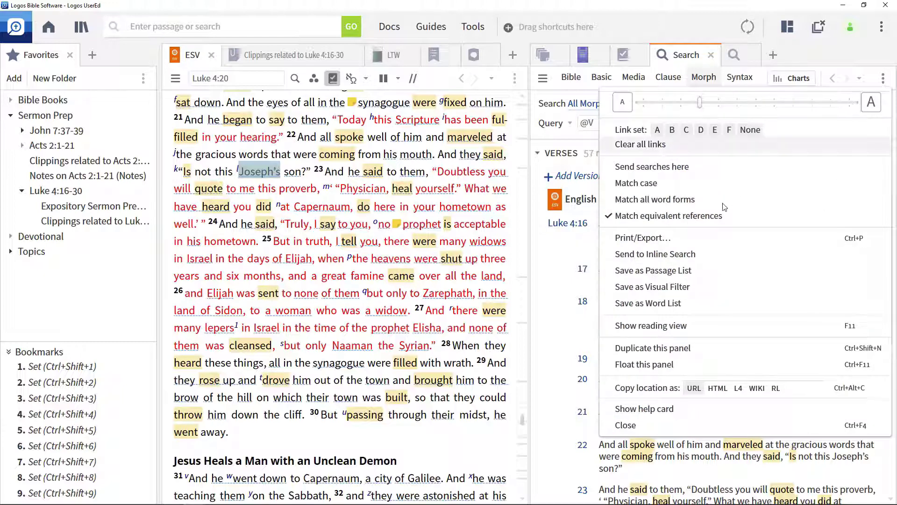
click(660, 286)
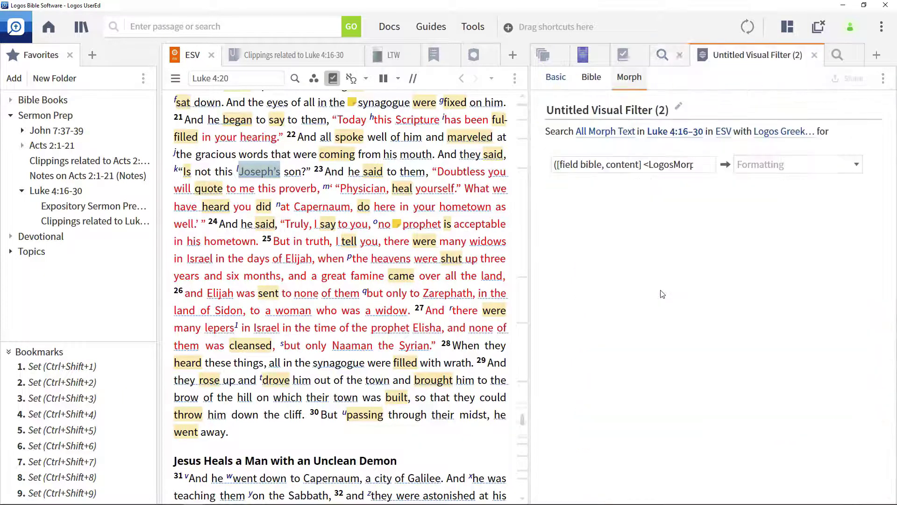
click(679, 108)
text(Grammatical terms in Luke 4:16-30)
key(Return)
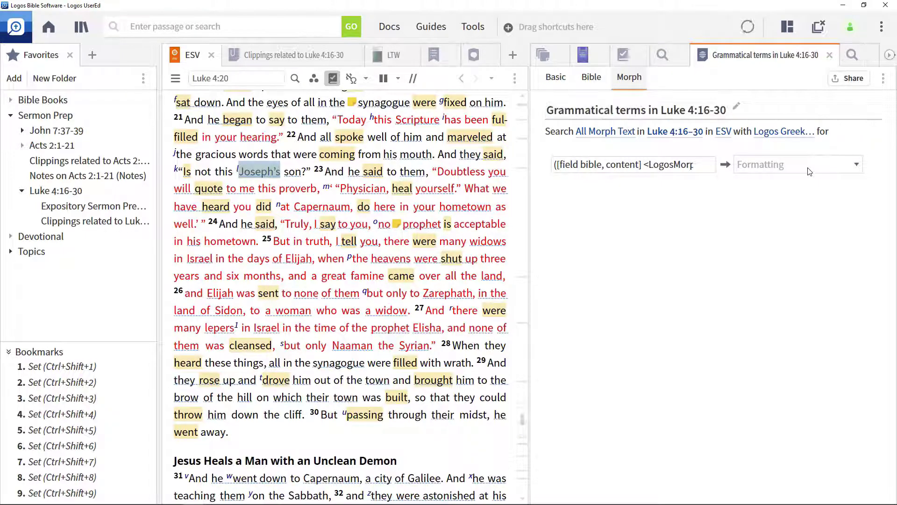
Step: Format the filter's verb matches with the solid color Blue and close the Morph search
click(810, 170)
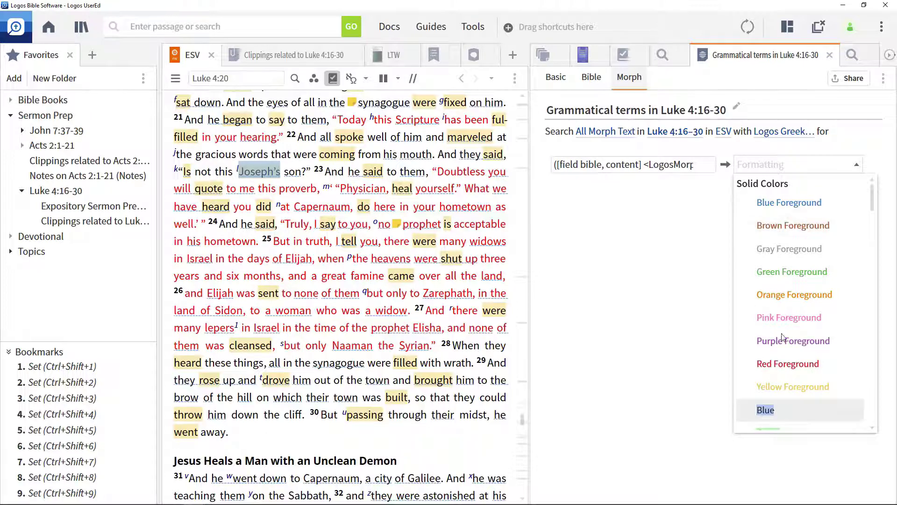
click(770, 413)
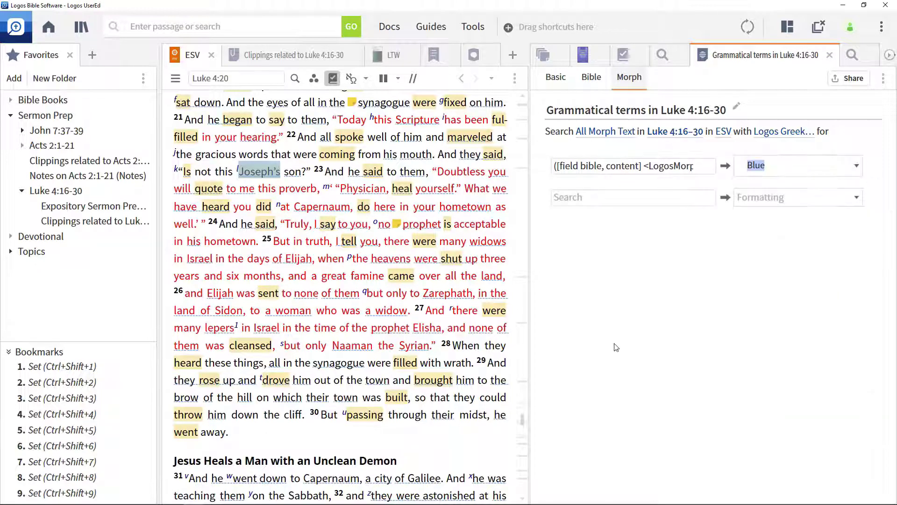
click(663, 56)
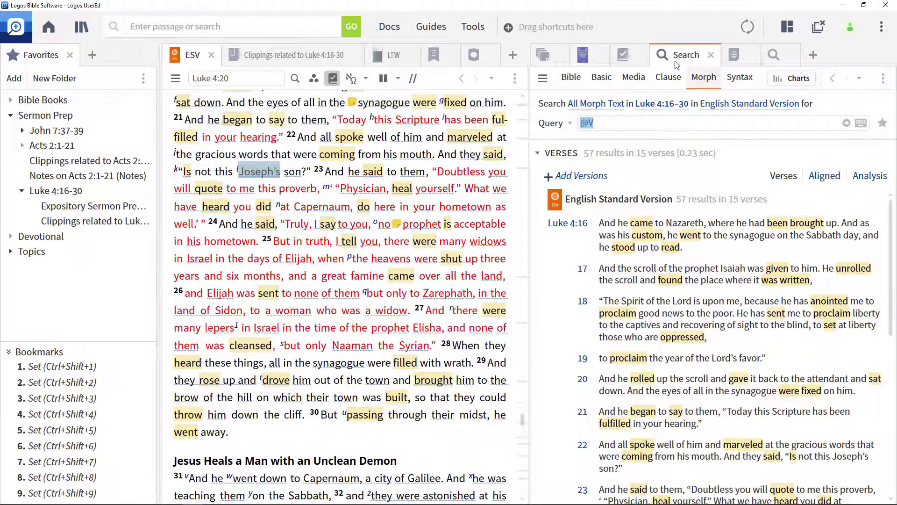
click(711, 55)
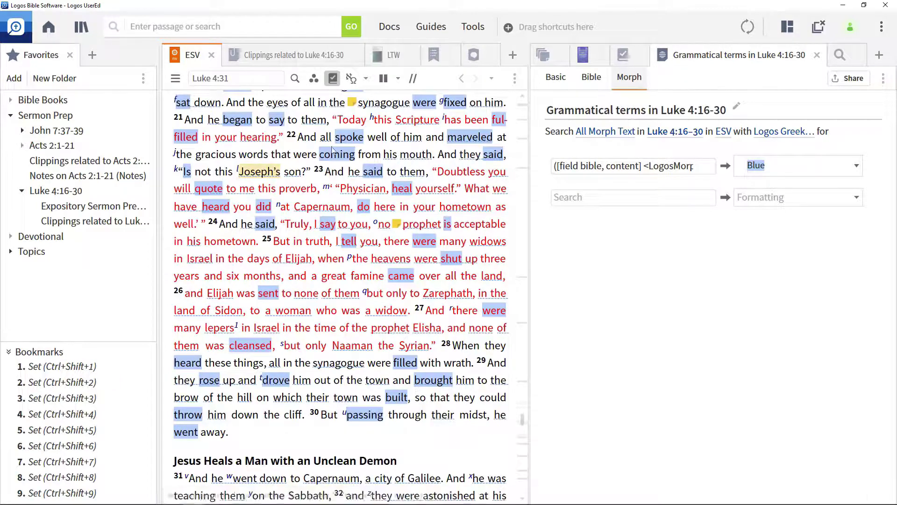
Step: Switch the "Grammatical terms in Luke 4:16-30" visual filter off and back on in the ESV
click(314, 78)
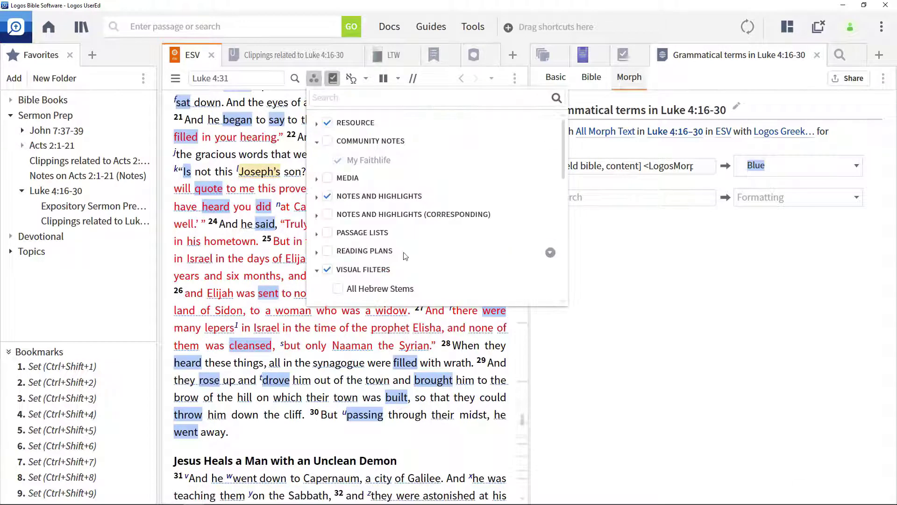
scroll(406, 255, down, 2)
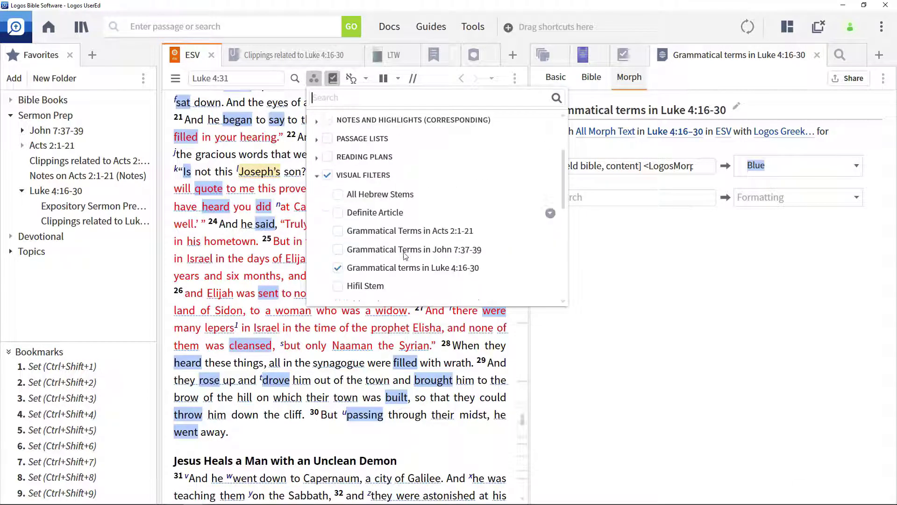
click(337, 268)
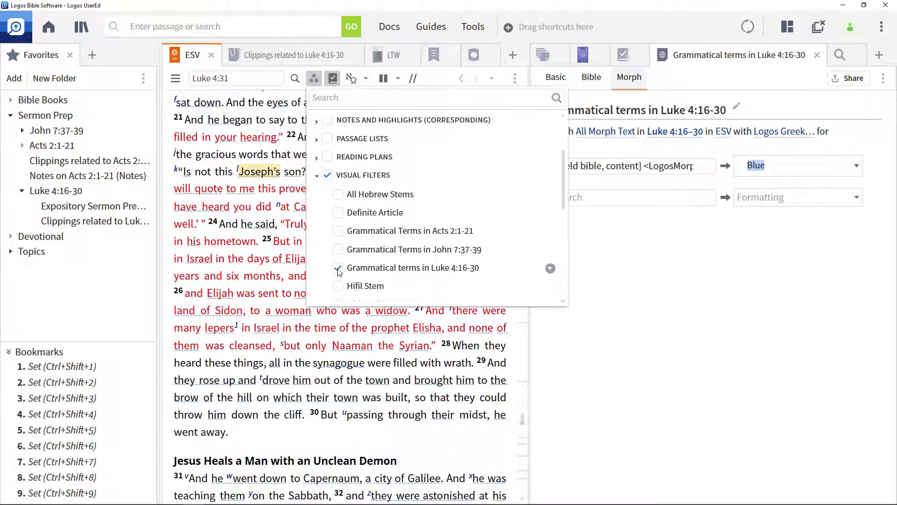
click(338, 269)
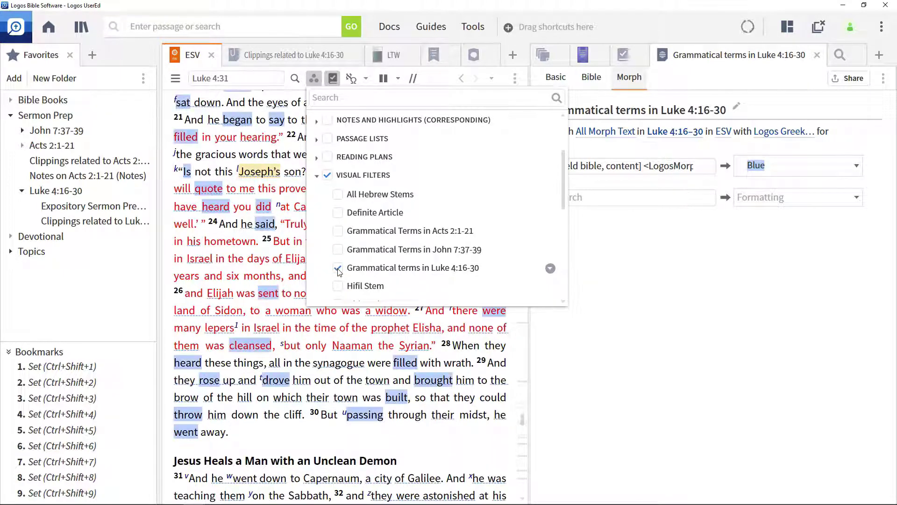
click(442, 443)
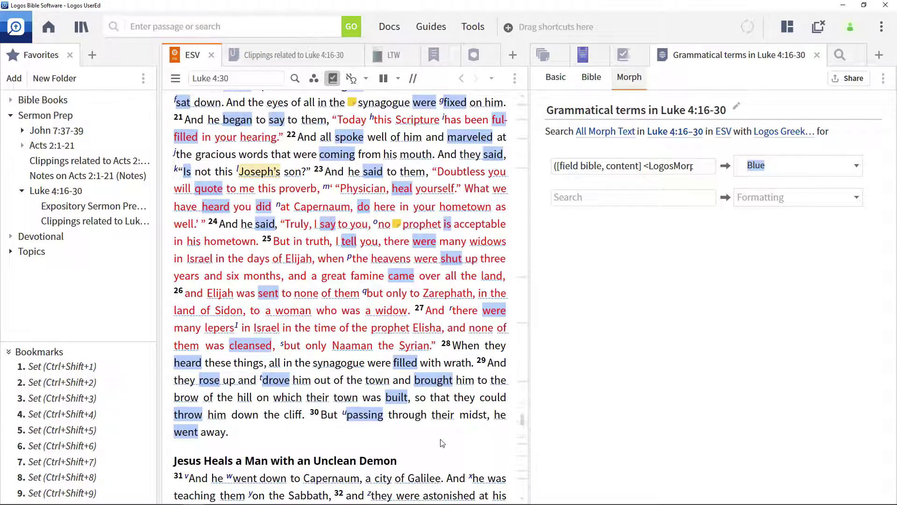